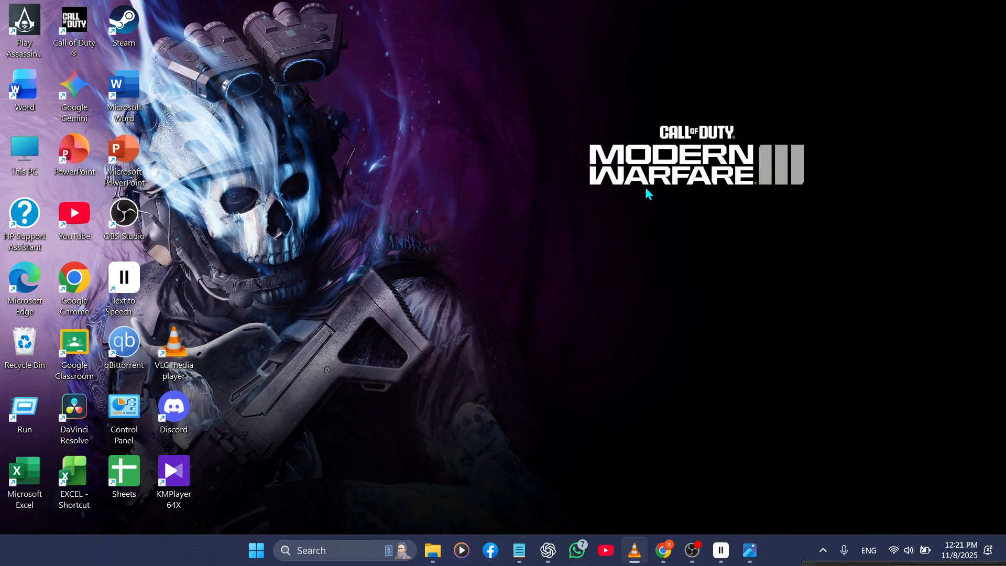
right_click(452, 157)
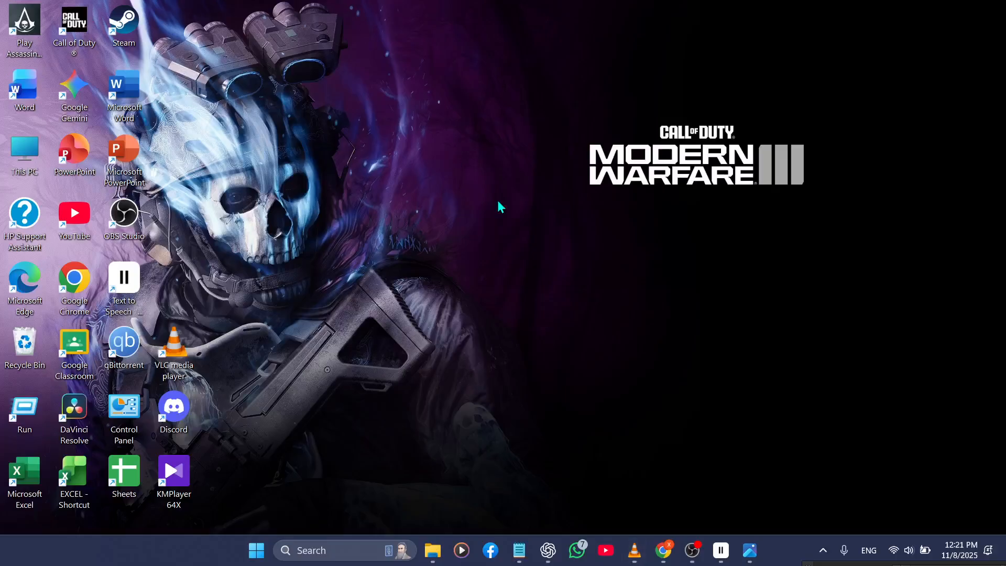
click(496, 213)
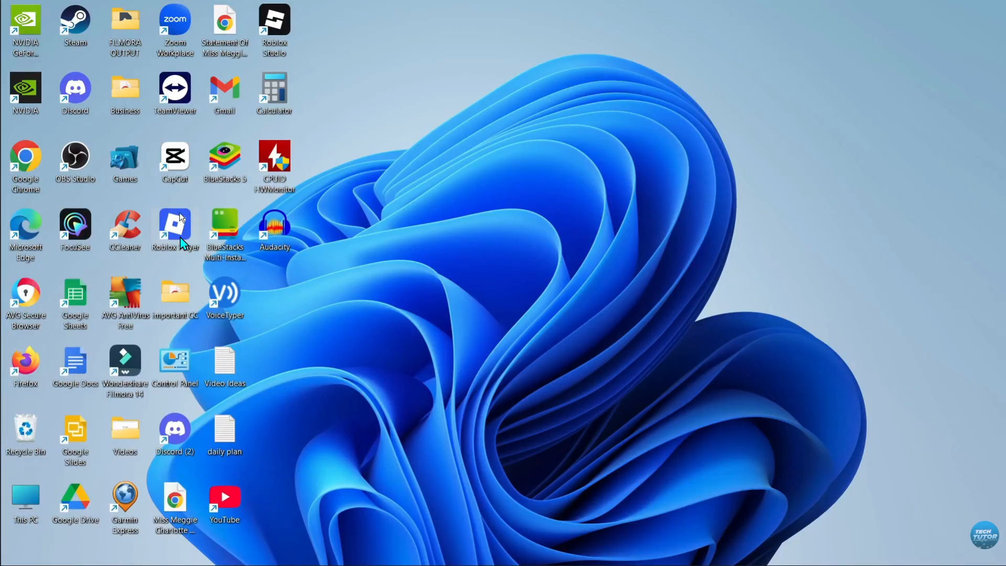
Step: Go to the Roblox Player shortcut's file location and open the compatibility properties of RobloxPlayerBeta
right_click(179, 216)
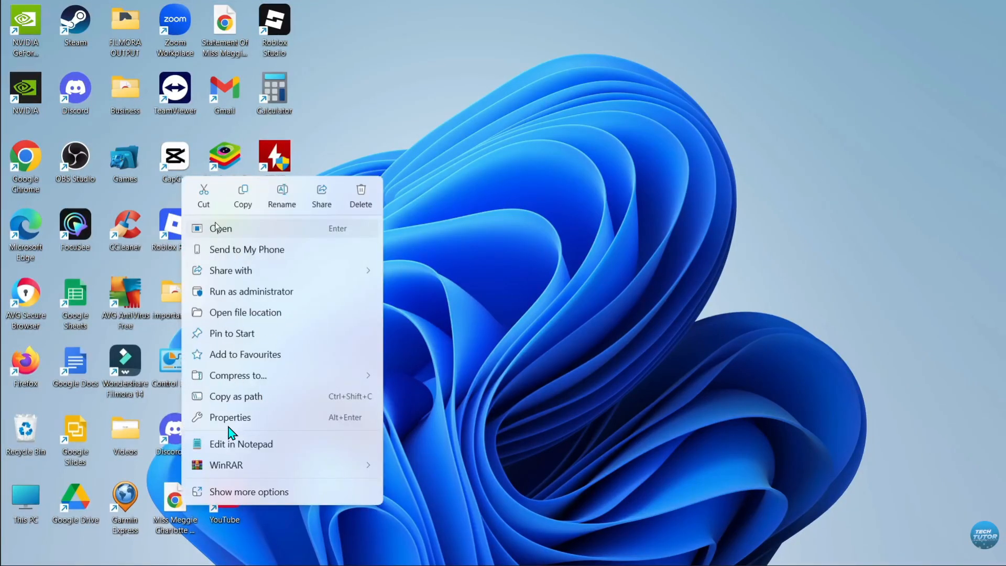
click(236, 313)
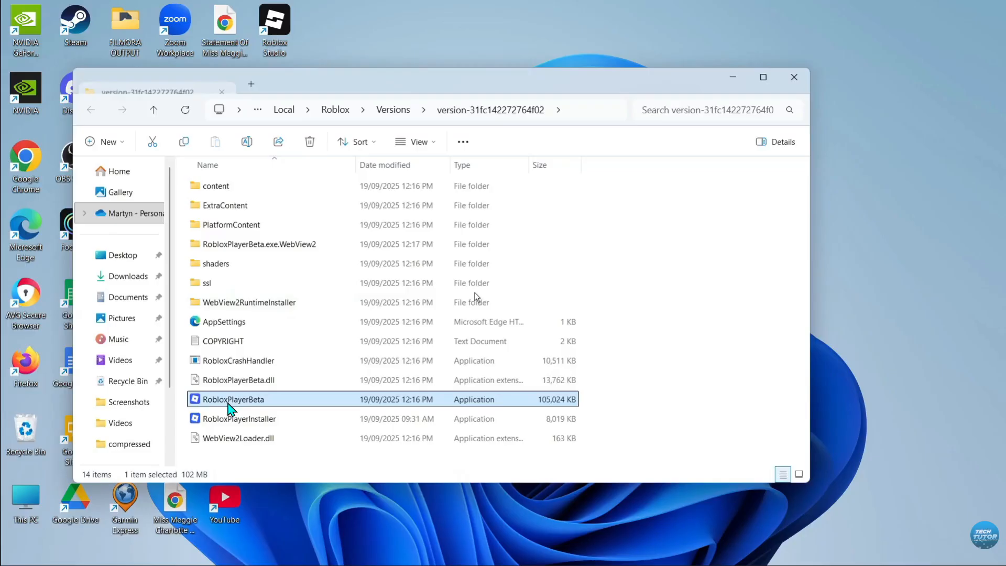
right_click(267, 398)
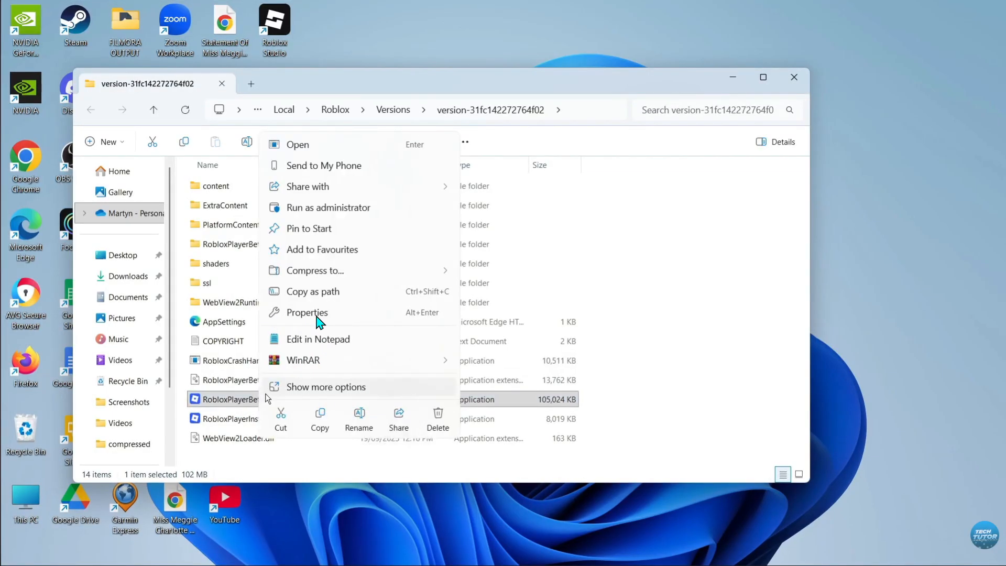
click(317, 313)
click(388, 237)
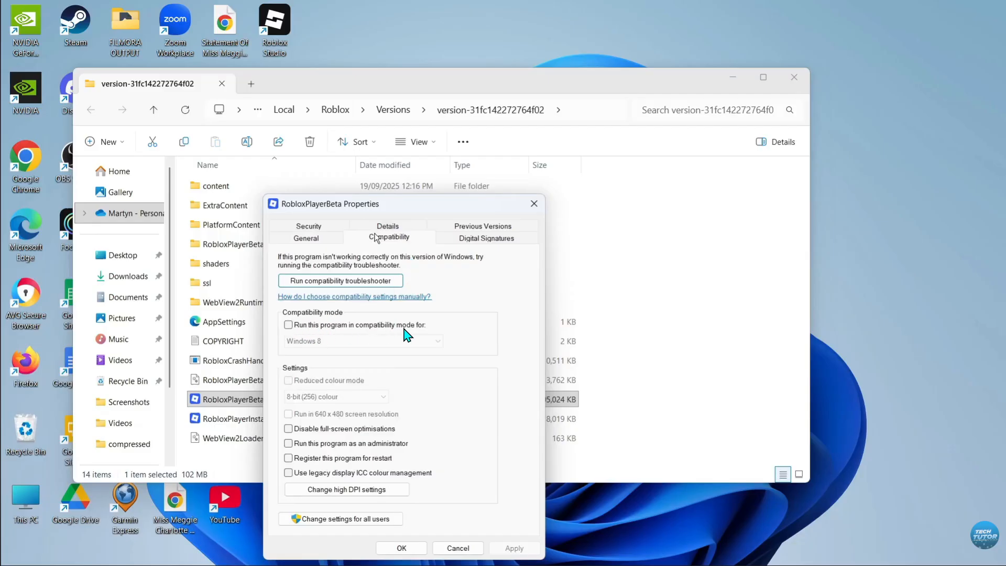
Step: Set RobloxPlayerBeta to run in Windows 8 compatibility mode, as administrator and with full-screen optimisations disabled, and apply the settings
click(289, 325)
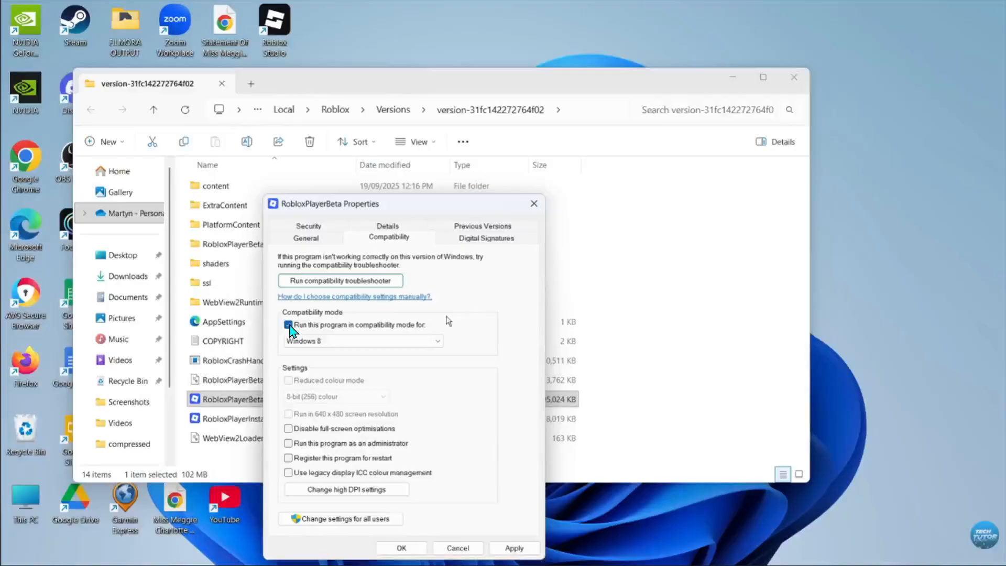
click(288, 443)
click(288, 429)
click(514, 548)
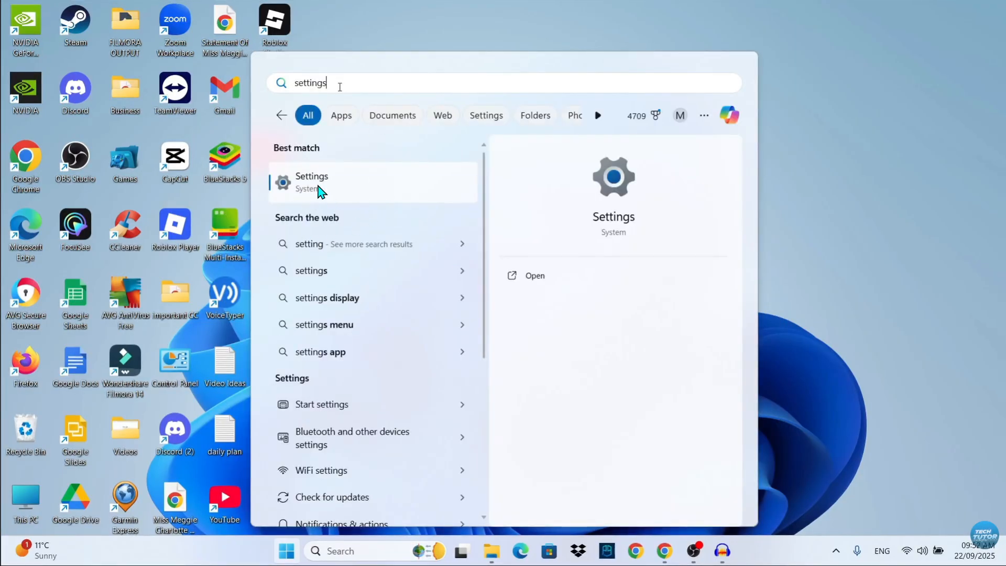
Step: Filter the installed apps in Windows Settings for "roblox" and uninstall the Roblox app
click(320, 190)
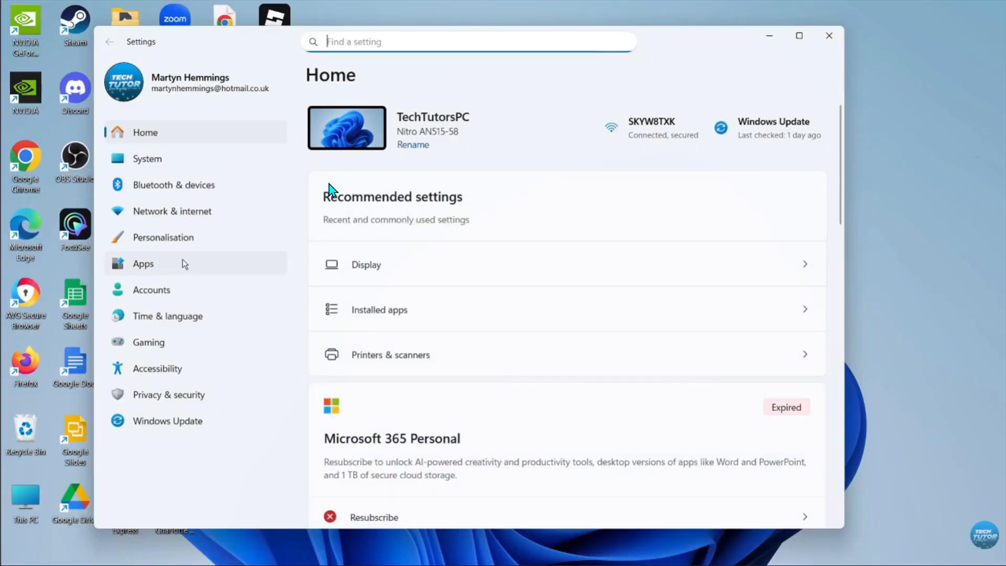
click(158, 270)
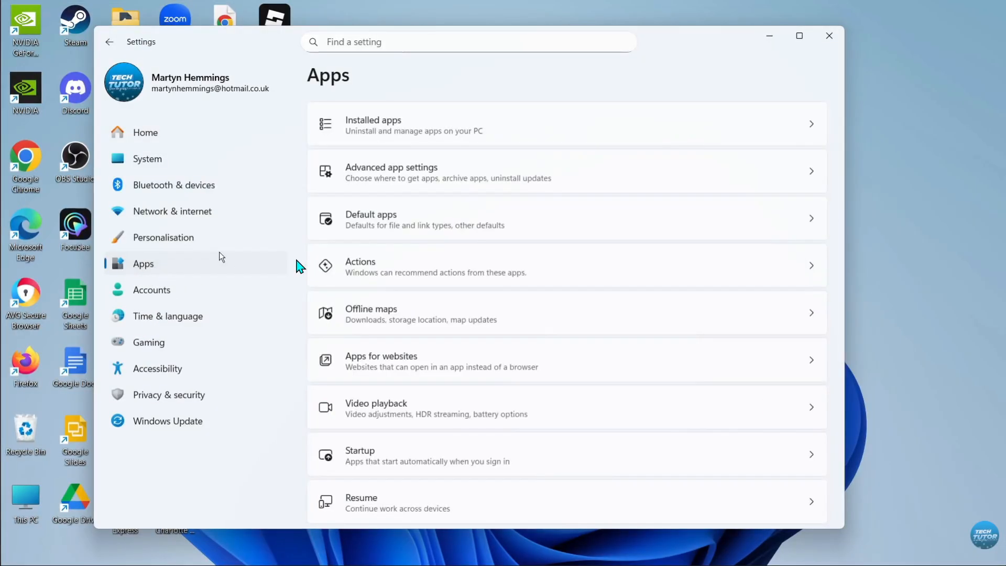
click(393, 128)
click(413, 107)
text(roblox)
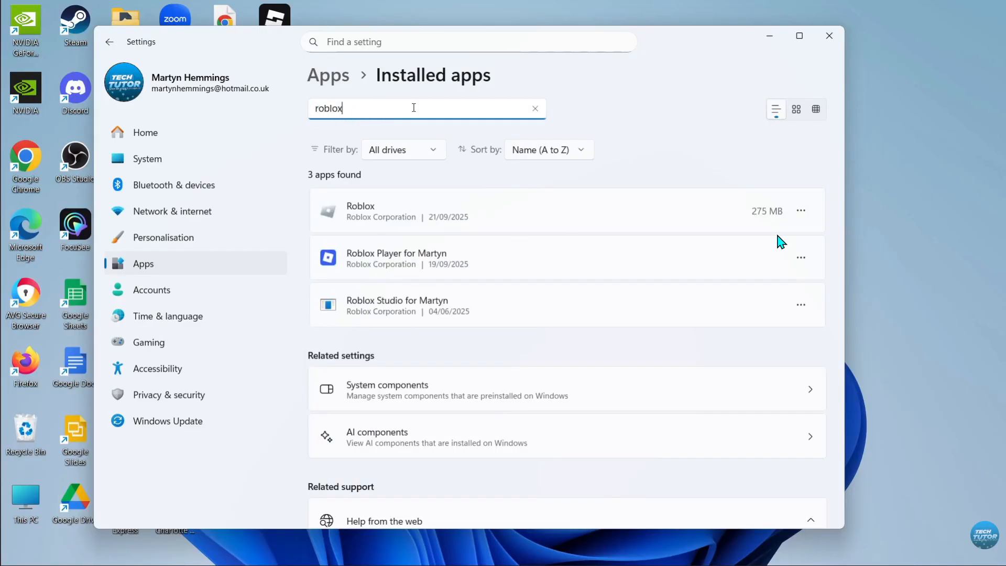
click(801, 212)
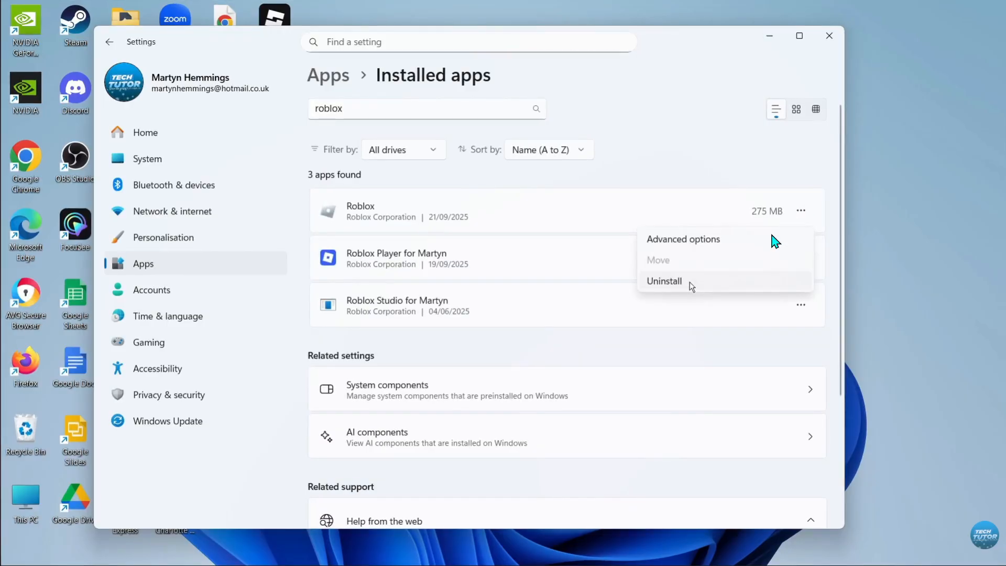
click(678, 283)
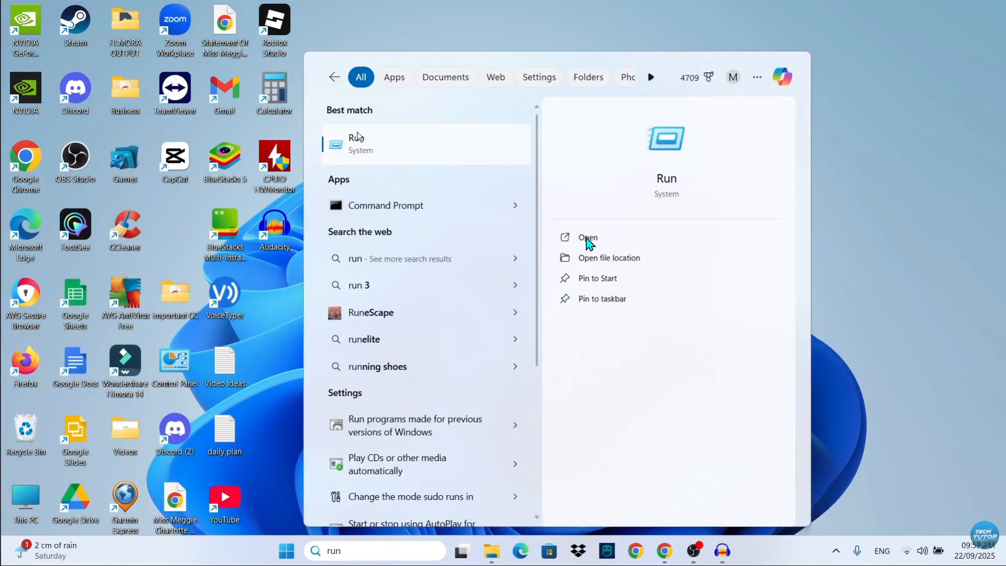
Step: Open the %localappdata% folder through Run and bring up the available actions for its Roblox folder
click(578, 239)
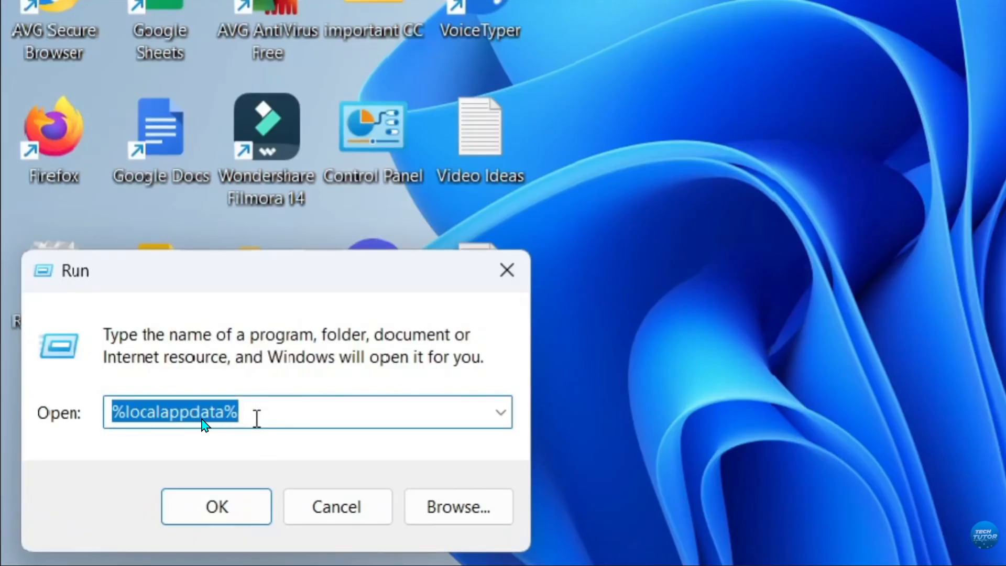
click(226, 508)
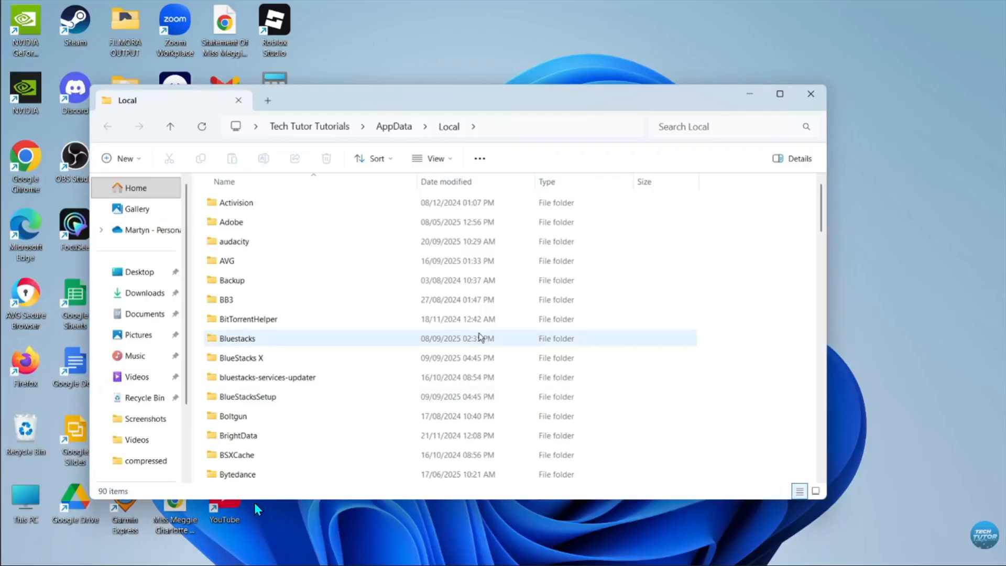
scroll(270, 338, down, 18)
click(269, 338)
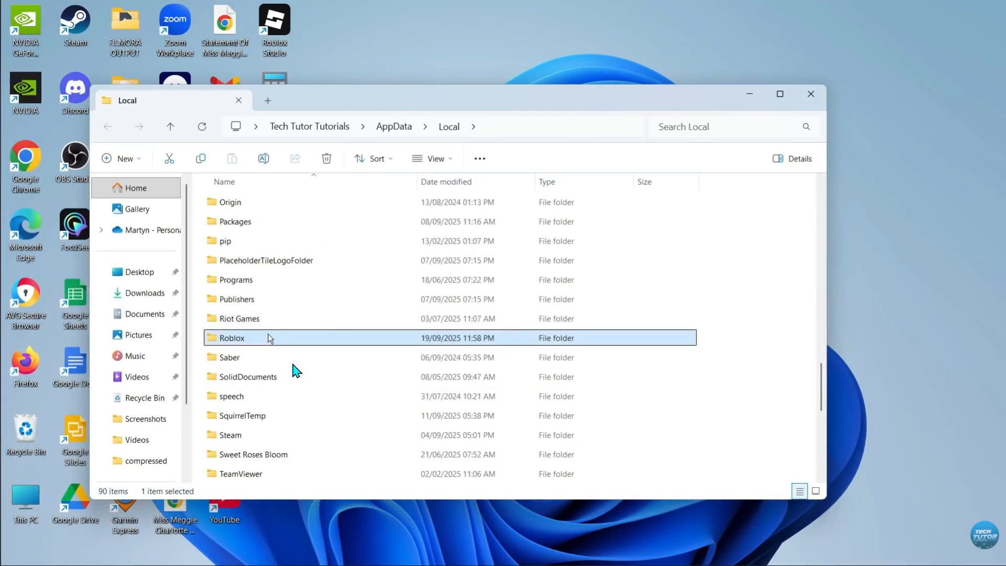
right_click(250, 340)
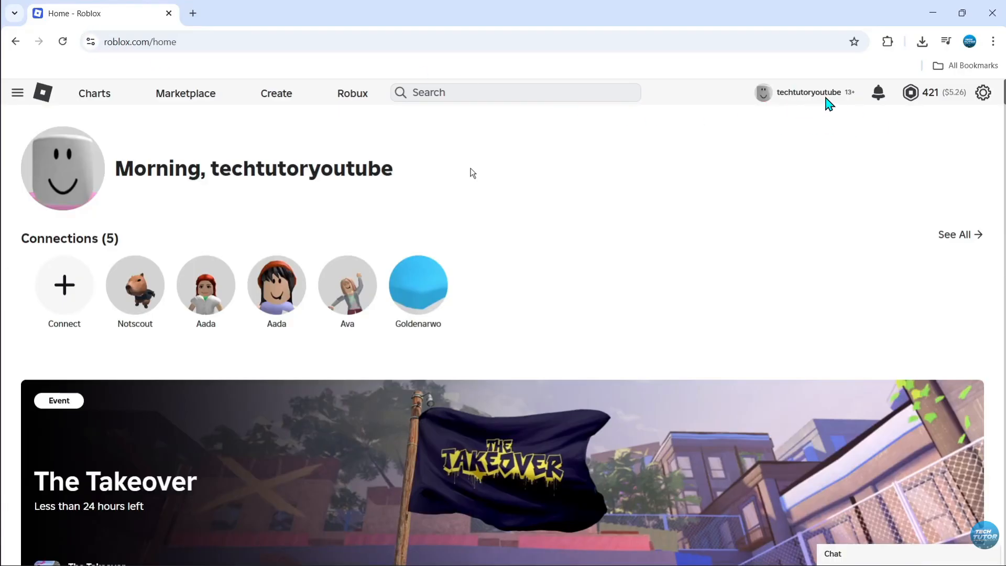
Step: On roblox.com in the web browser, open PLS DONATE from the Continue section and launch it to get the Roblox player
scroll(796, 114, down, 10)
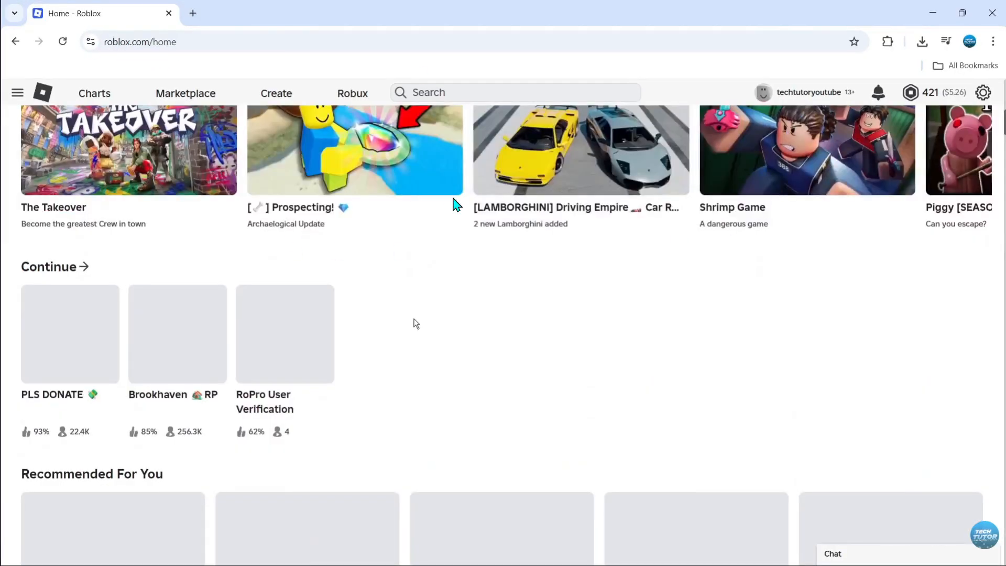
click(79, 339)
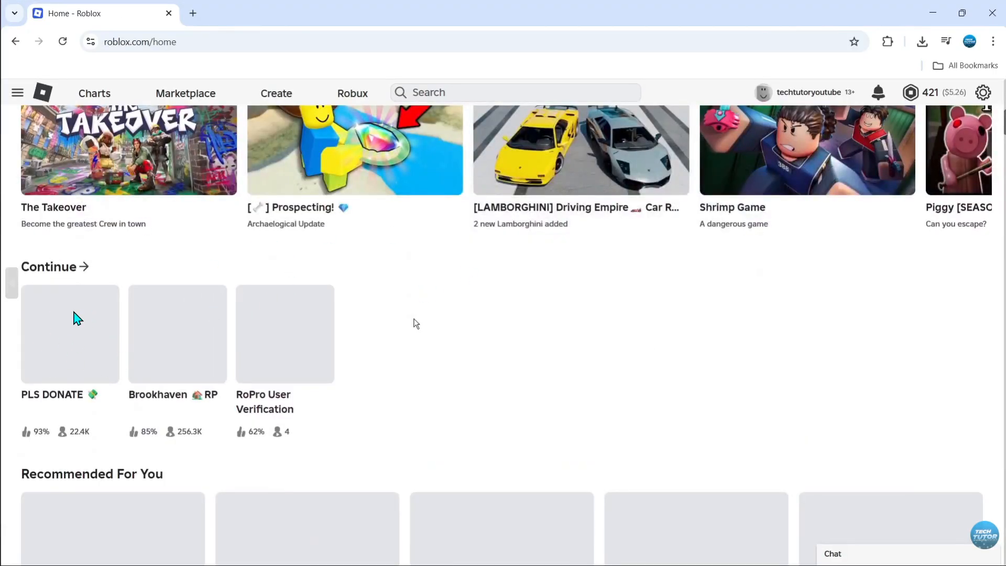
click(69, 340)
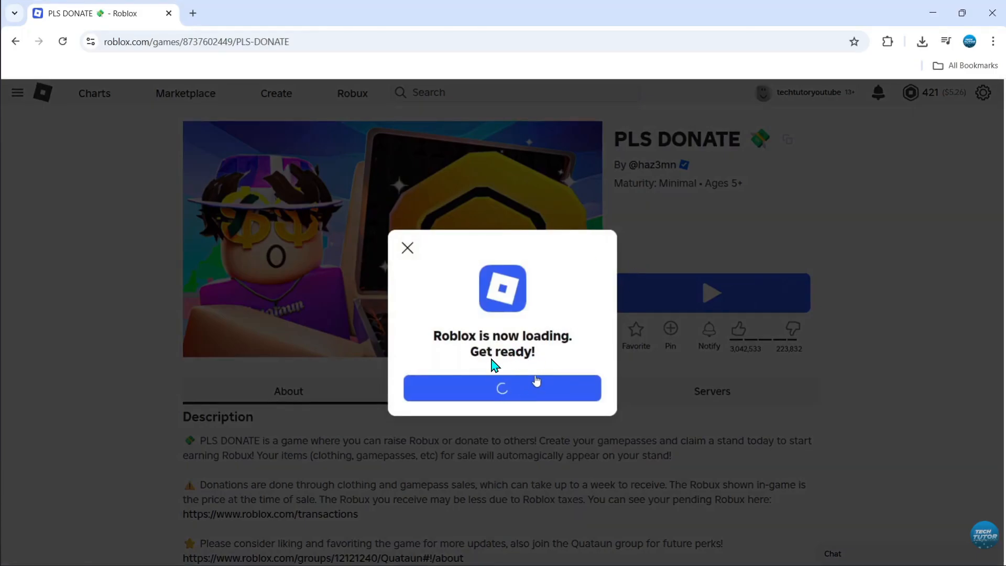
click(480, 388)
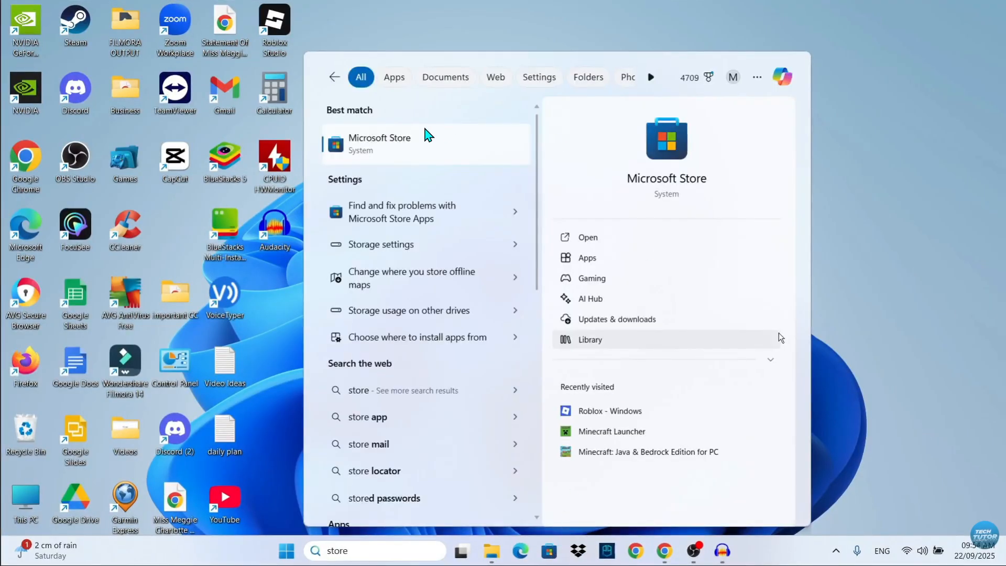
Step: Switch to Microsoft Store, search for "roblox" and open the Roblox - Windows product page
click(400, 143)
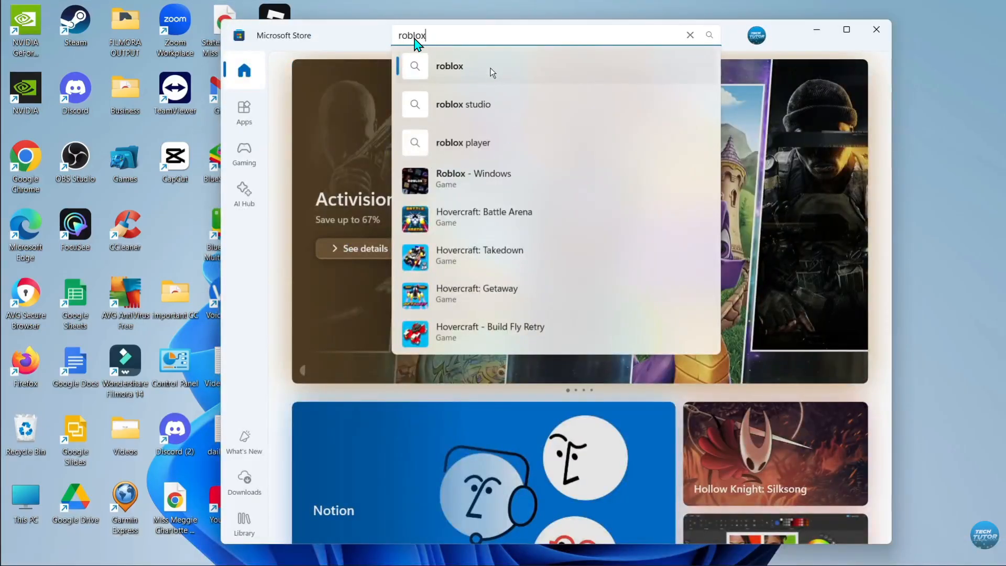
click(456, 70)
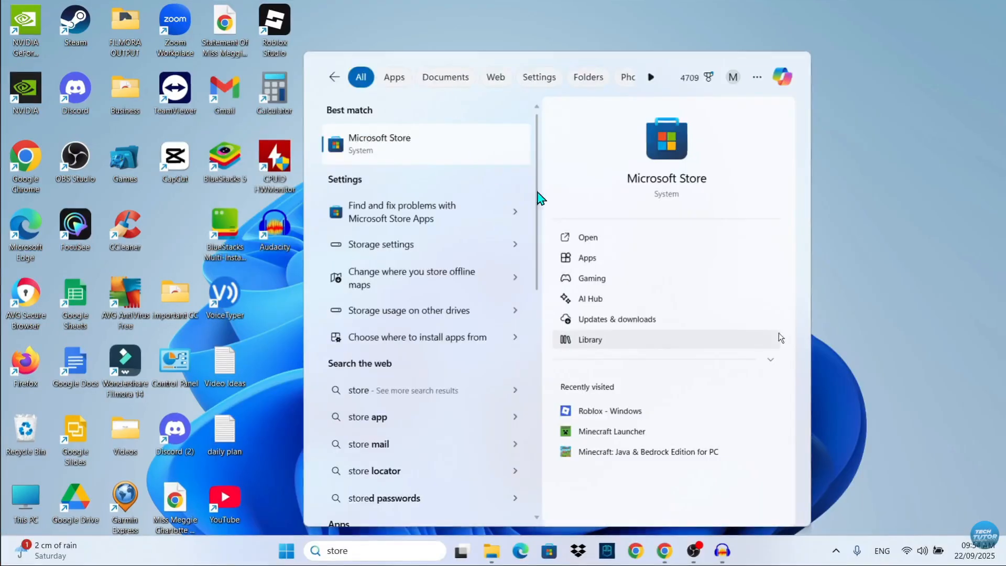
click(923, 425)
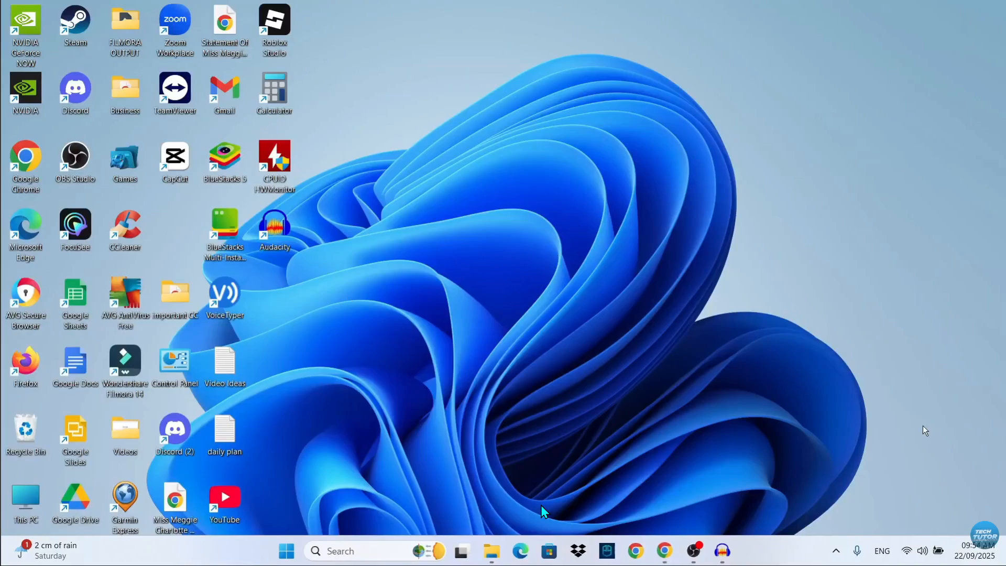
click(427, 139)
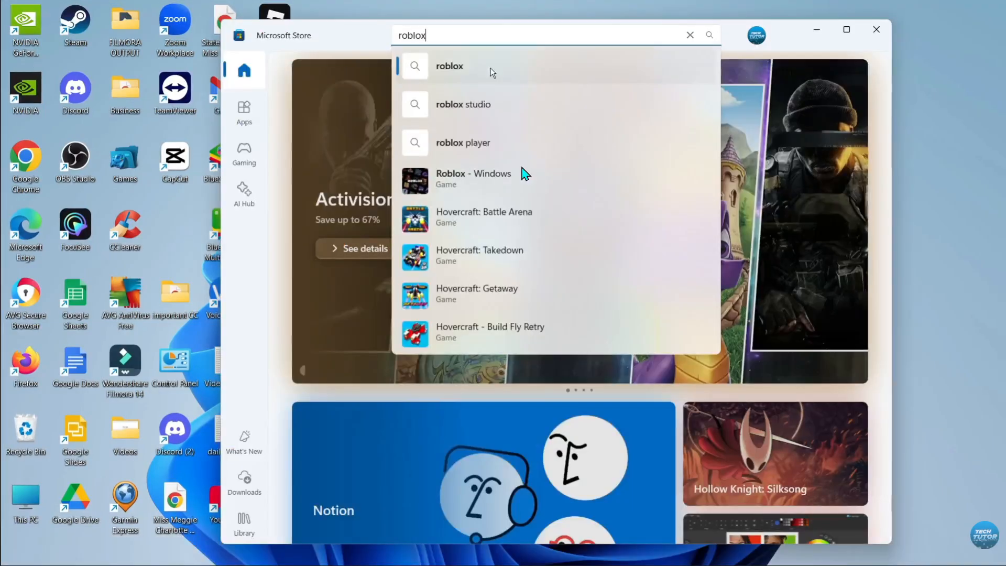
click(461, 178)
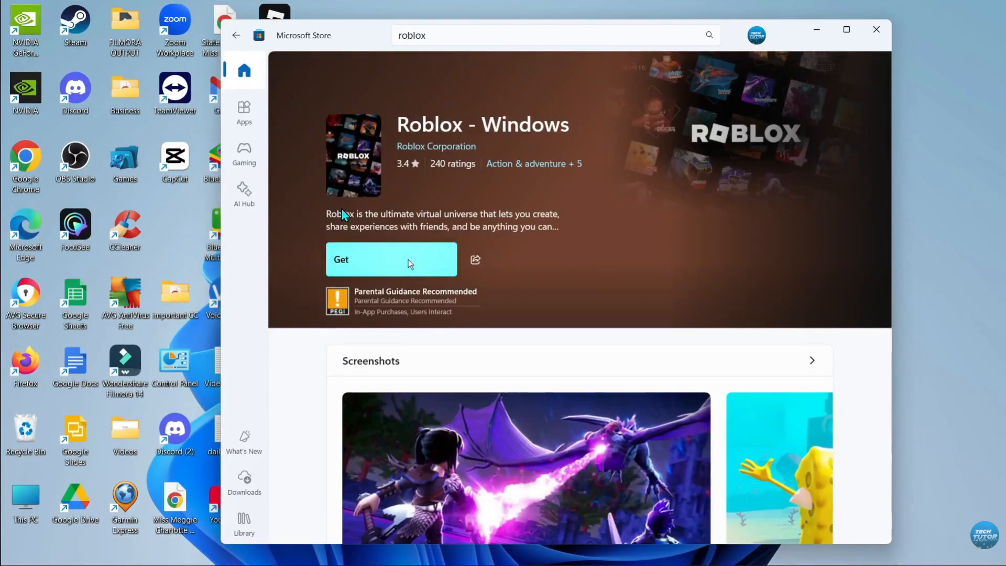